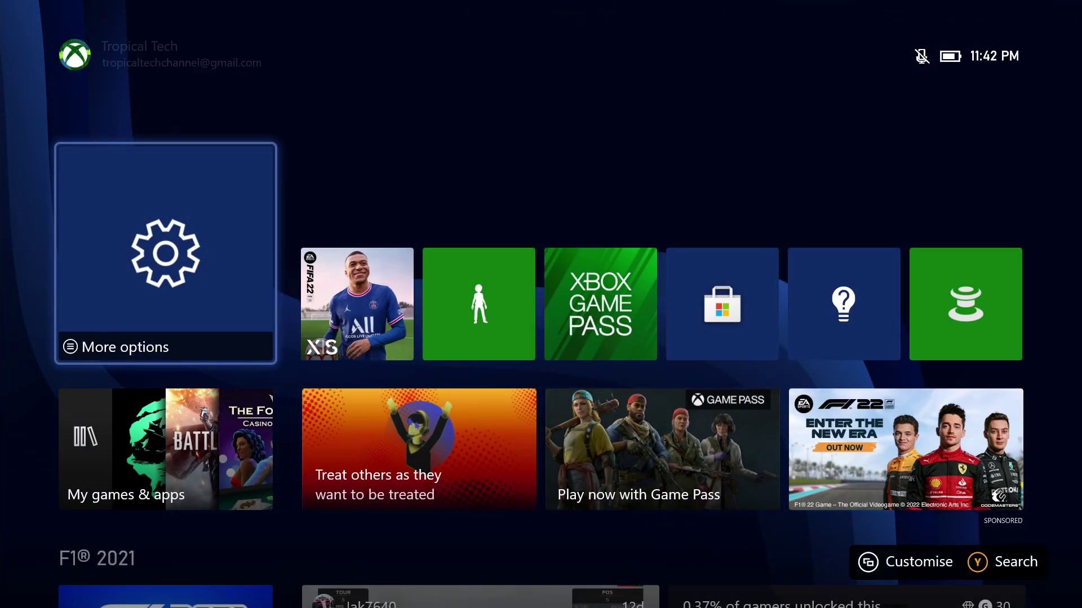
Step: Open Settings from the guide's Profile & system menu
key("super")
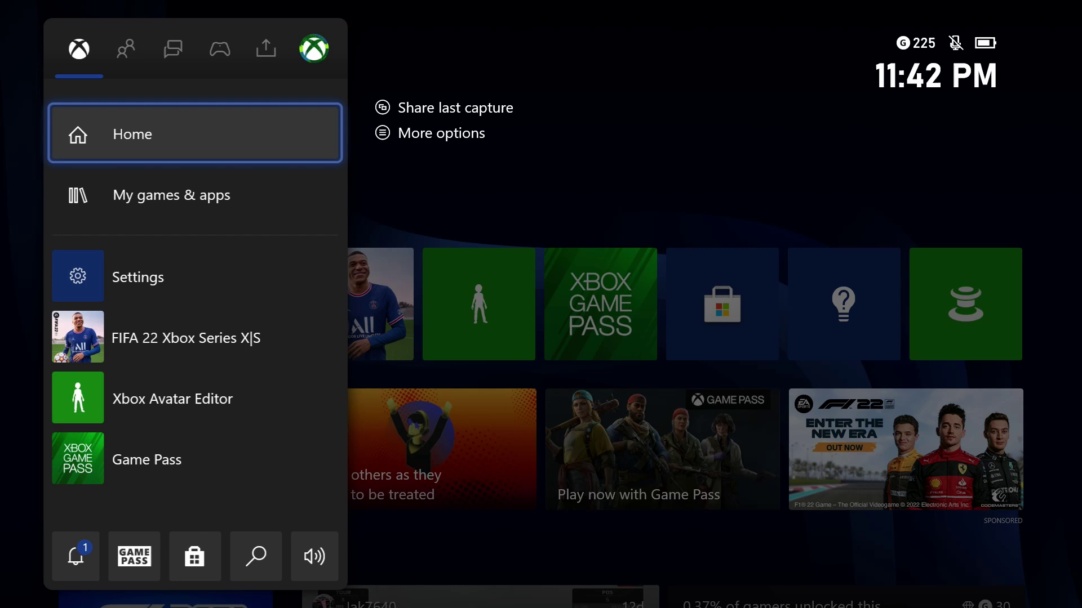
key("Right")
key("Right")
key("Right")
key("Right")
key("Right")
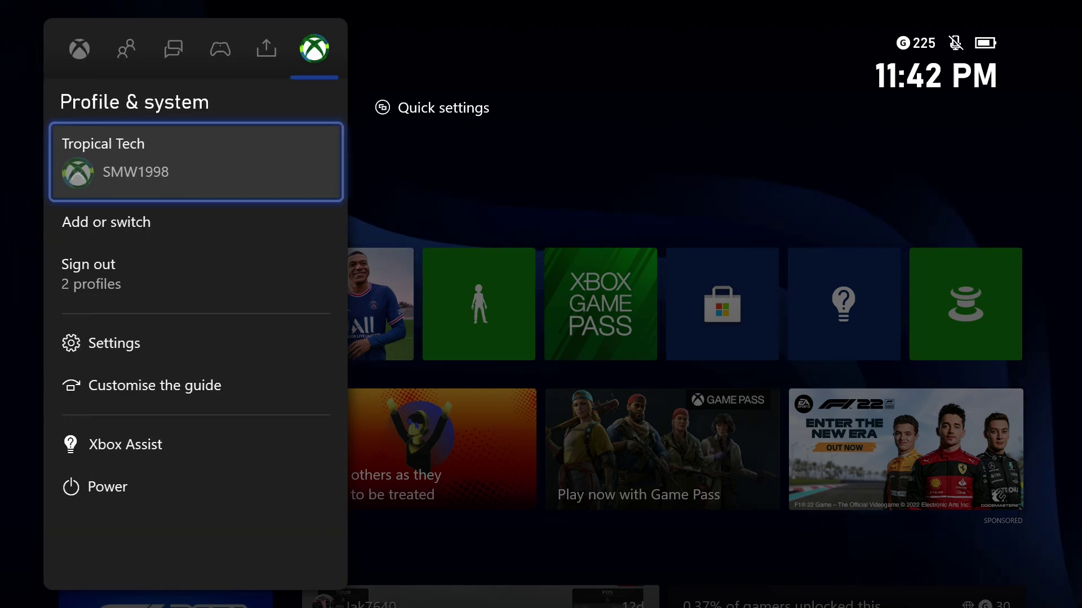
key("Down")
key("Down")
key("Down")
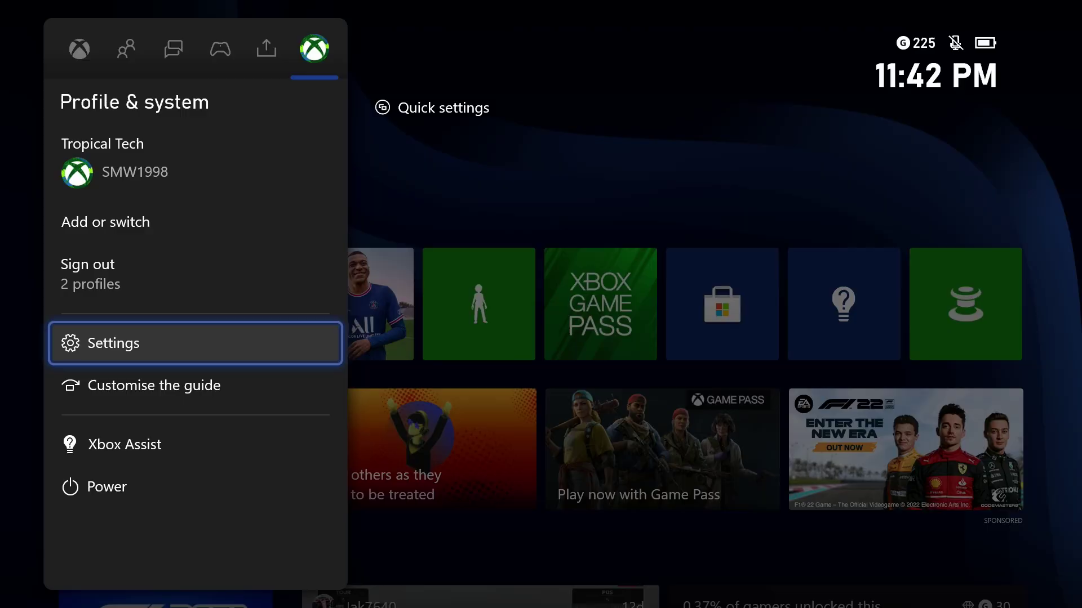
key("Return")
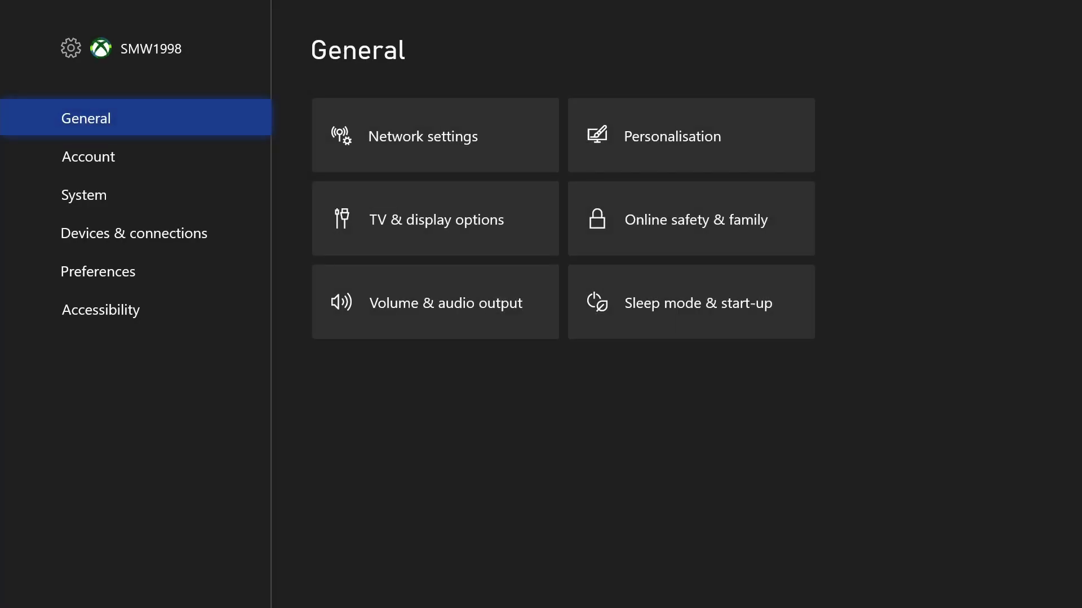
Step: Open the Console info page under the System category
key("Down")
key("Down")
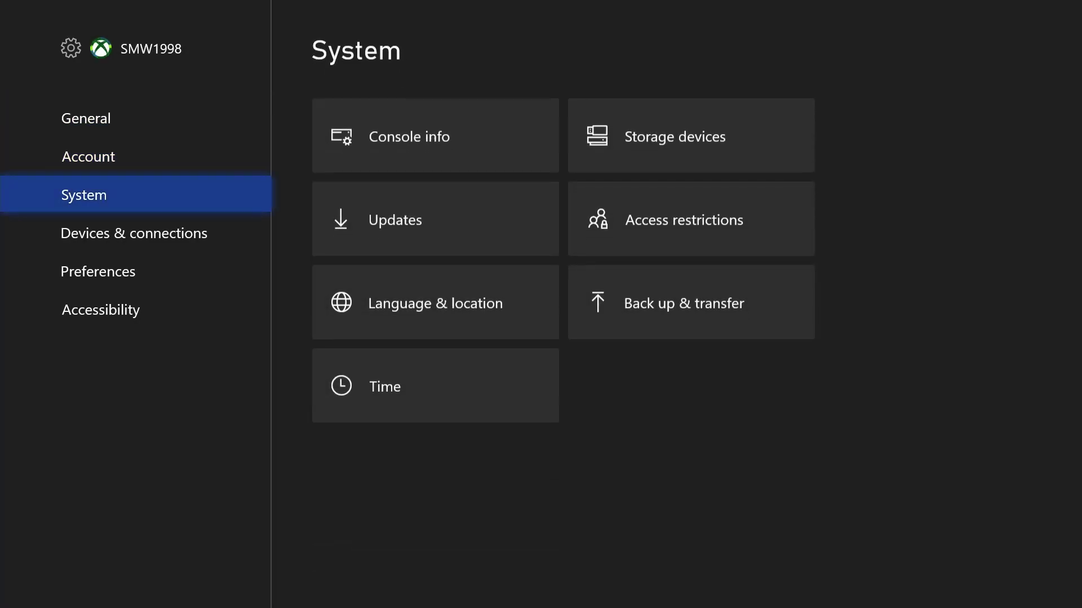
key("Right")
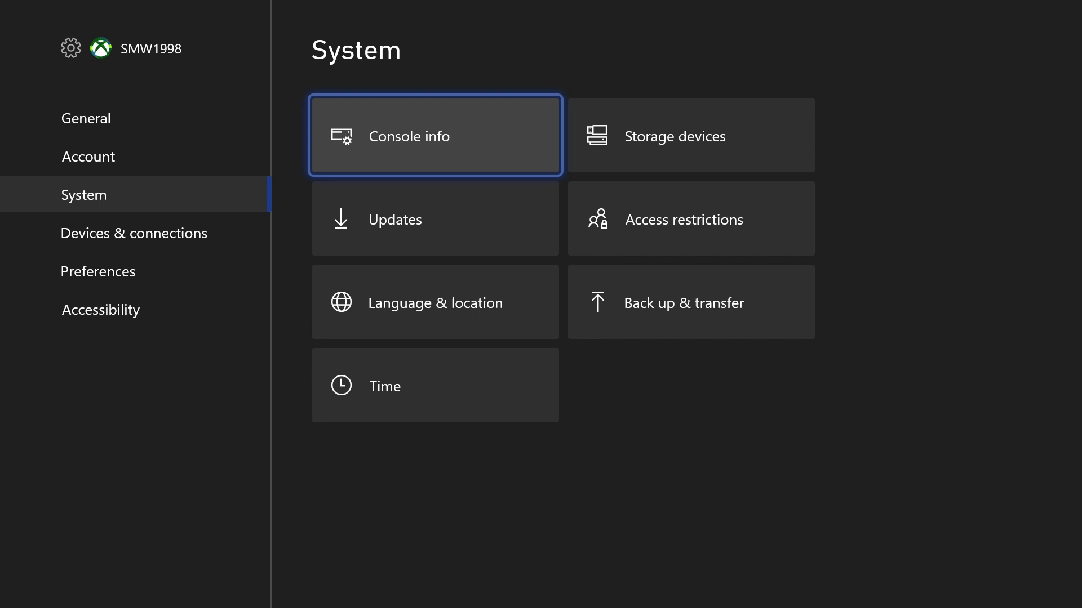
key("Return")
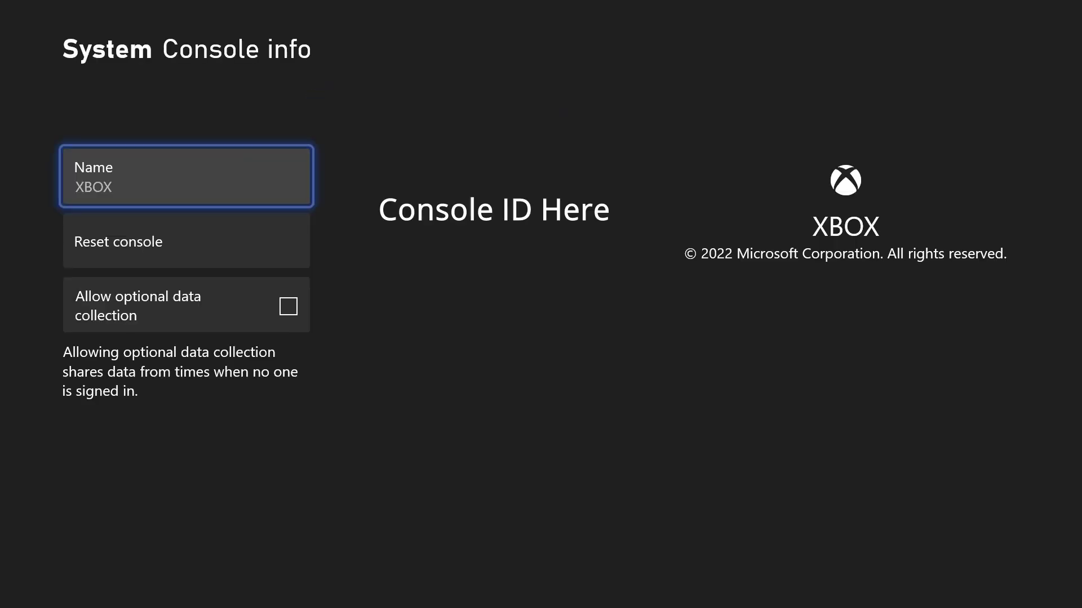